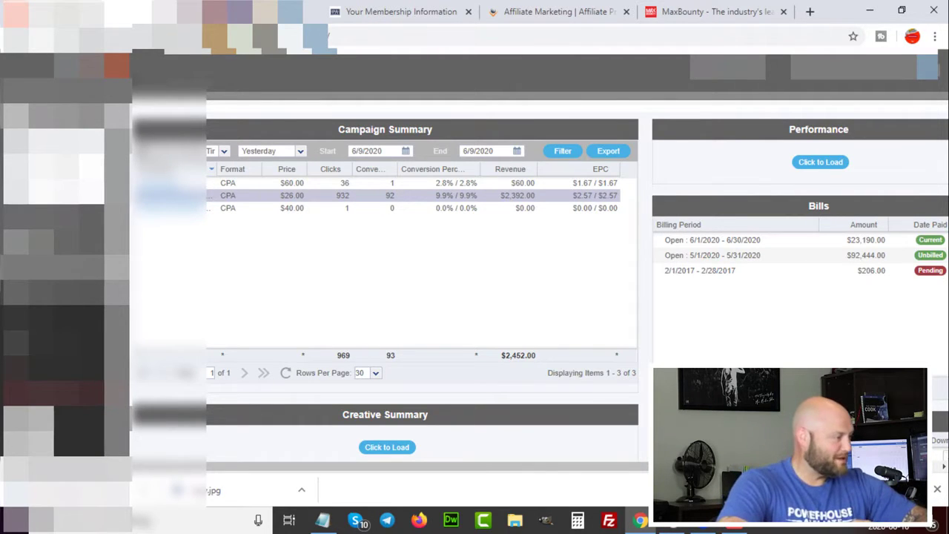
Show the Last Month campaign summary (5/1/2020–5/31/2020) and highlight the $92,444 total revenue.
click(301, 152)
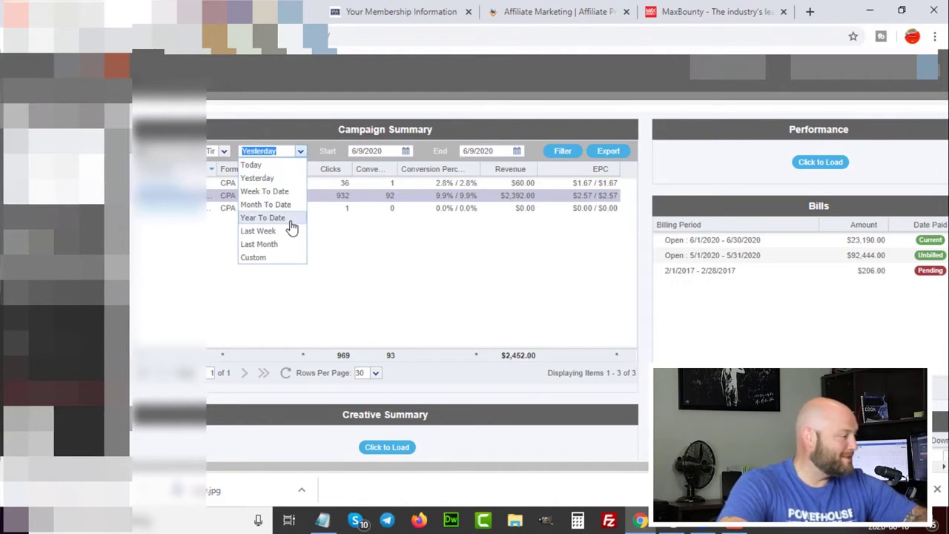
click(267, 244)
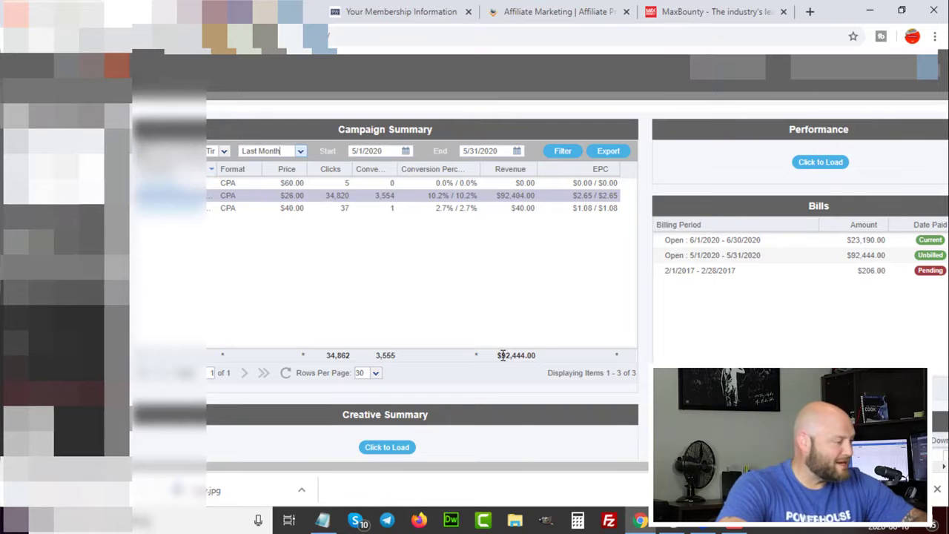
drag(503, 356, 570, 361)
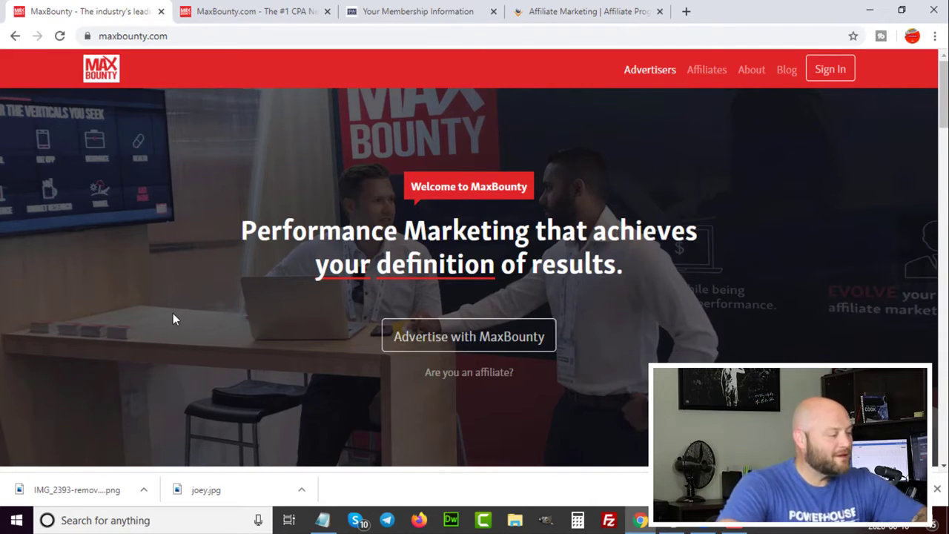
Go from the homepage's 'Are you an affiliate?' page to the Become an Affiliate signup form.
scroll(171, 311, down, 3)
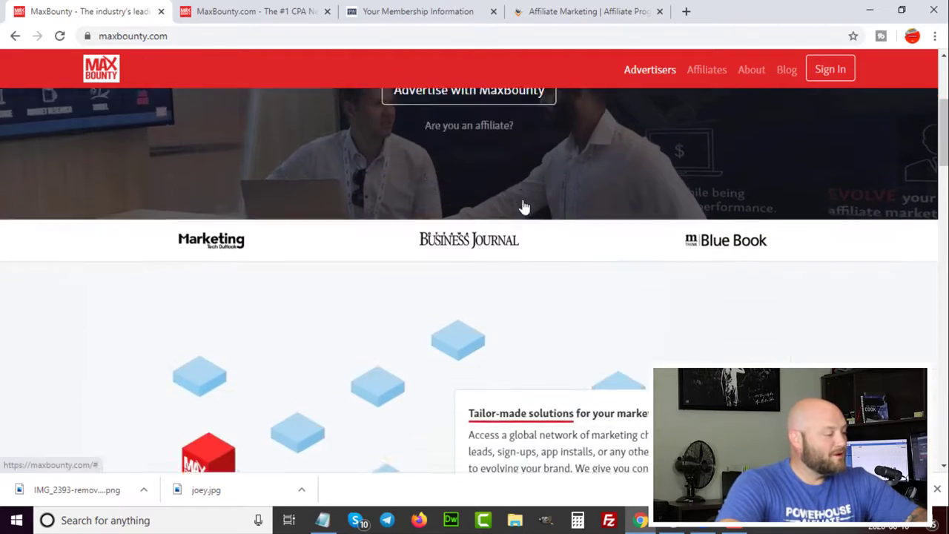
scroll(524, 207, down, 1)
scroll(523, 206, up, 5)
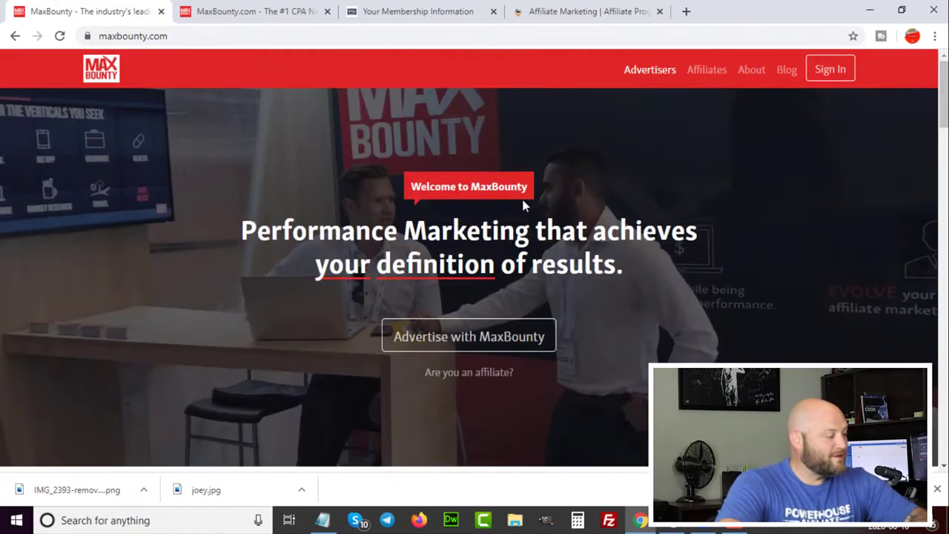
click(487, 373)
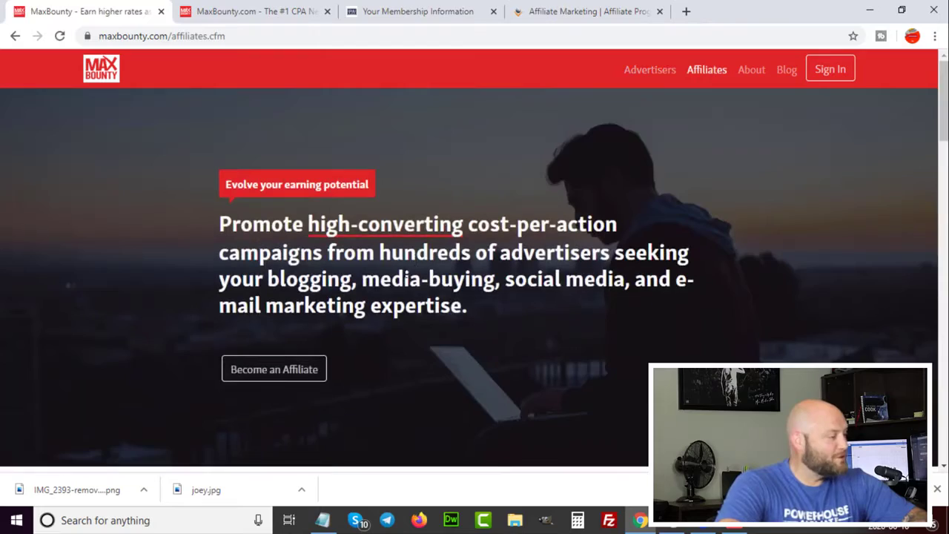
scroll(417, 256, down, 2)
click(289, 239)
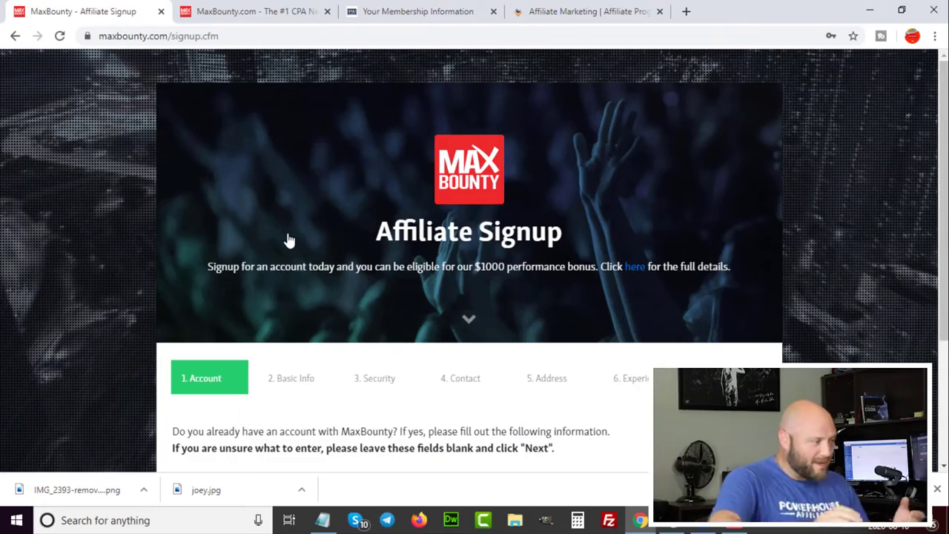
Review the signup Account step, then return to the dashboard showing $0.00 earnings and $17.50 best month.
scroll(289, 239, down, 3)
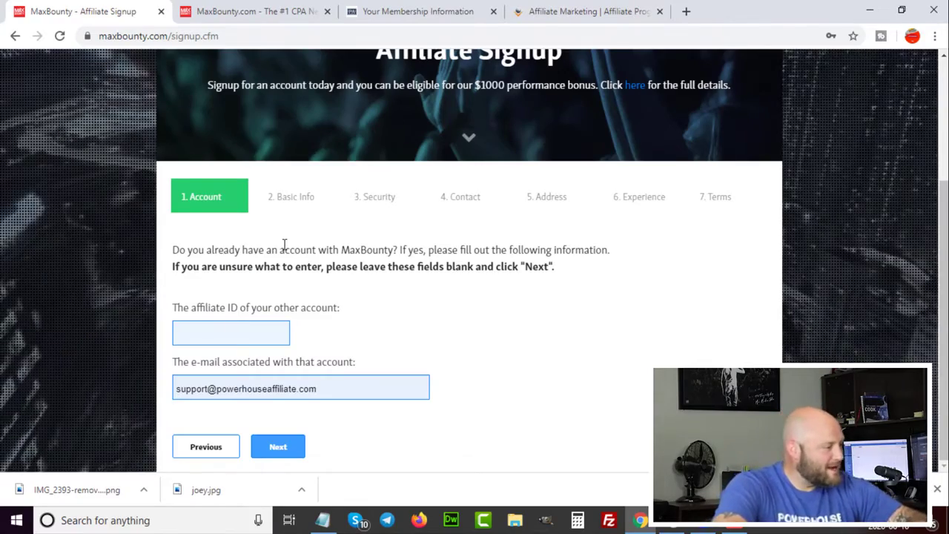
scroll(282, 247, up, 2)
scroll(270, 257, down, 2)
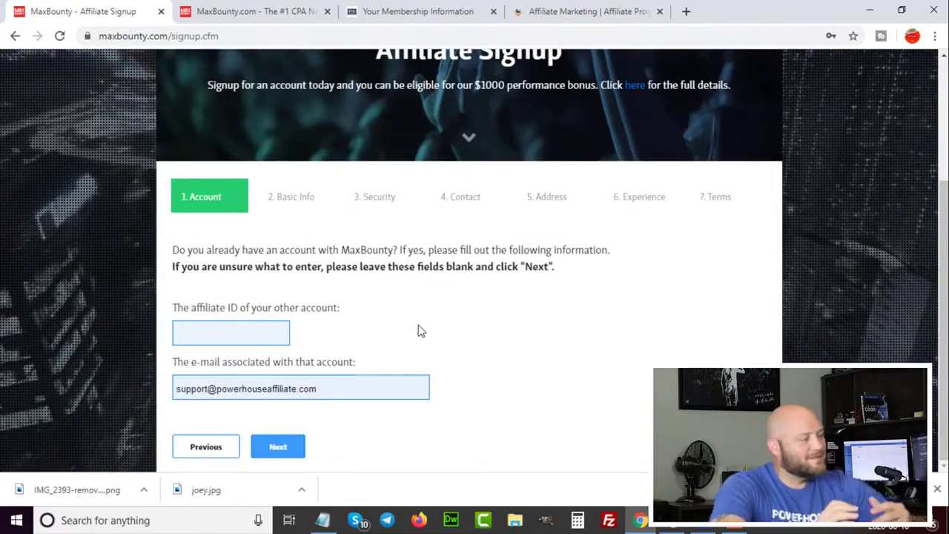
scroll(420, 330, up, 2)
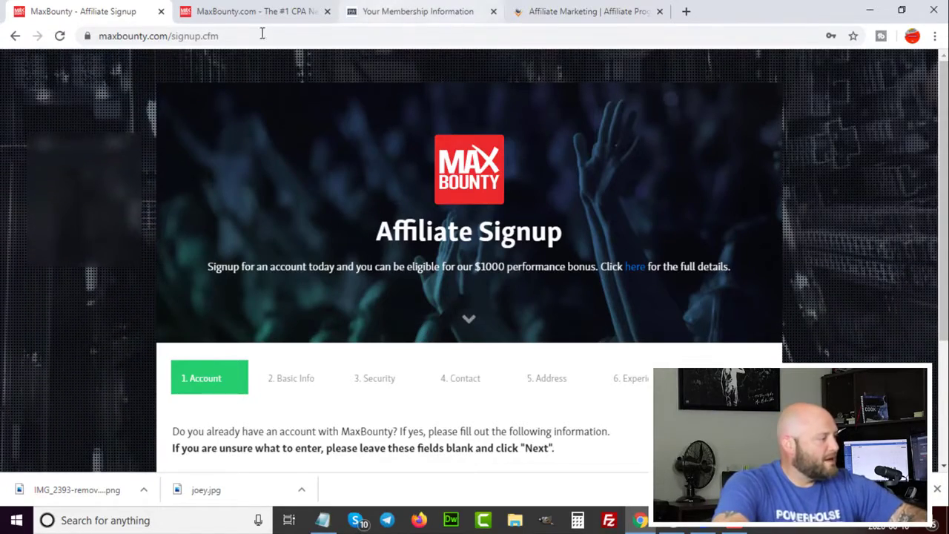
click(214, 14)
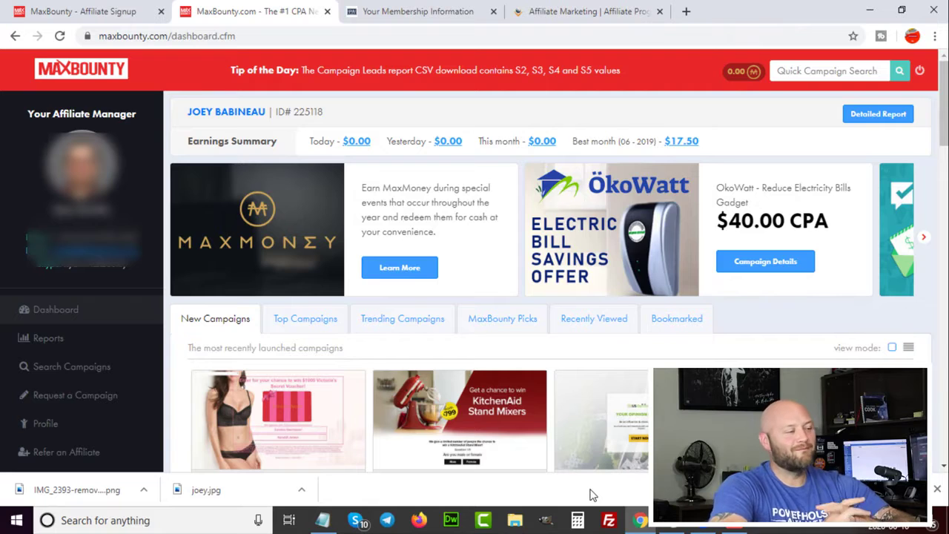
Open the Bitcoin LoopHole App (HK) SOI campaign (ID 19476, $3.75 per lead) from New Campaigns.
scroll(483, 388, down, 8)
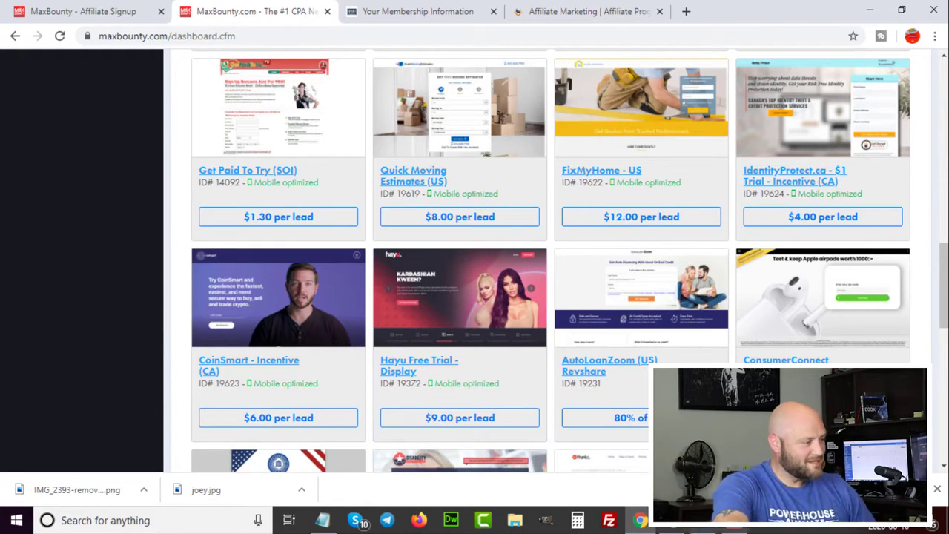
key(alt+Tab)
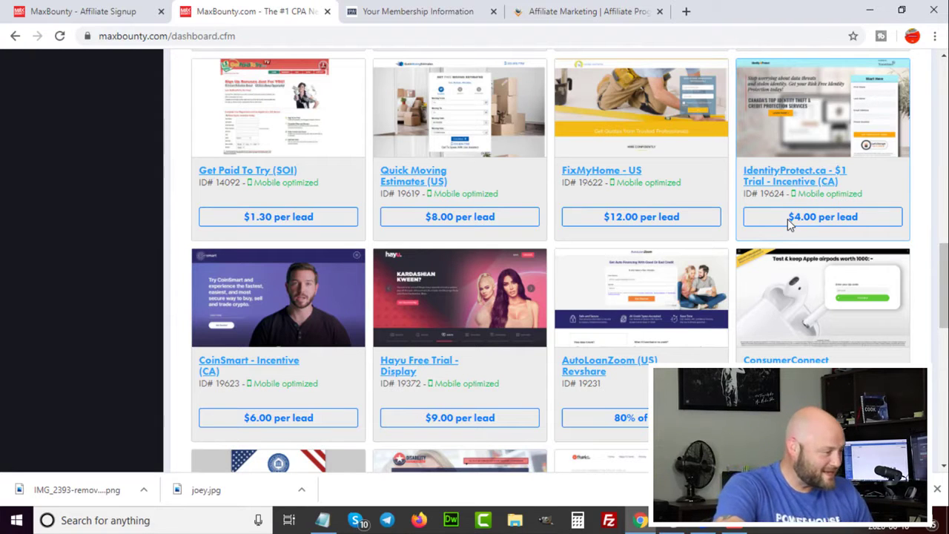
scroll(790, 224, down, 3)
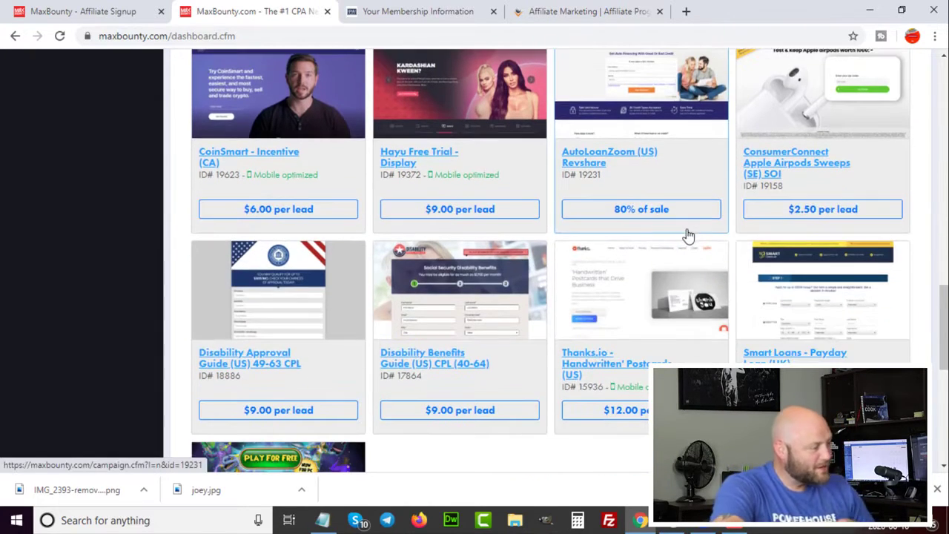
scroll(685, 233, down, 3)
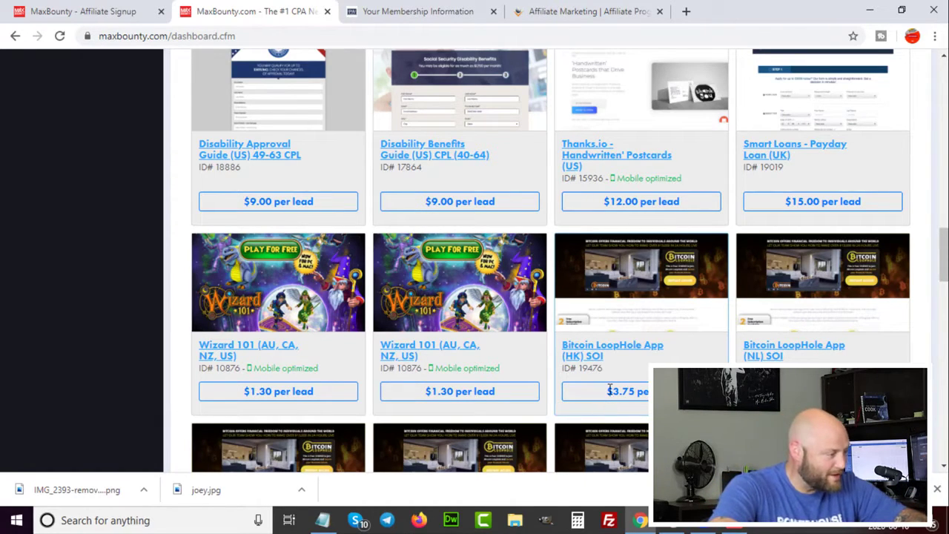
click(621, 355)
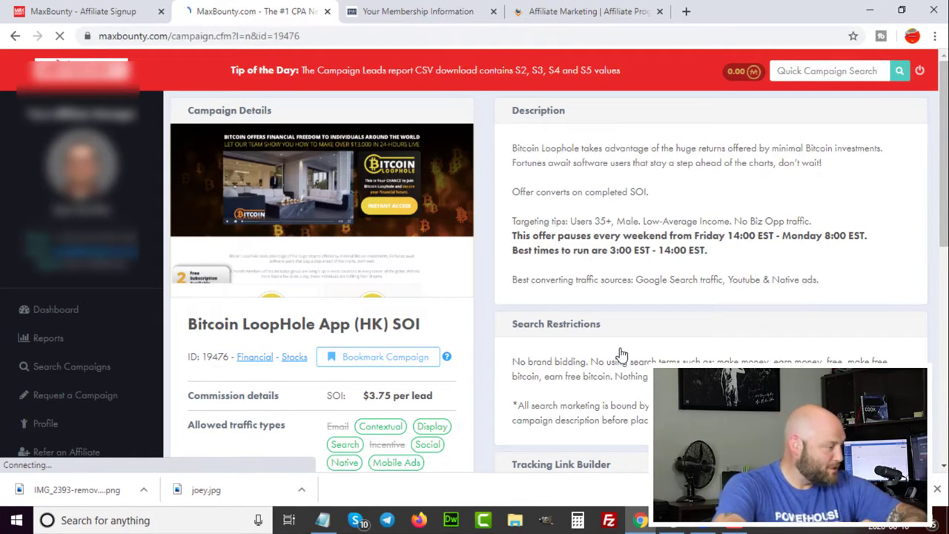
scroll(622, 355, down, 3)
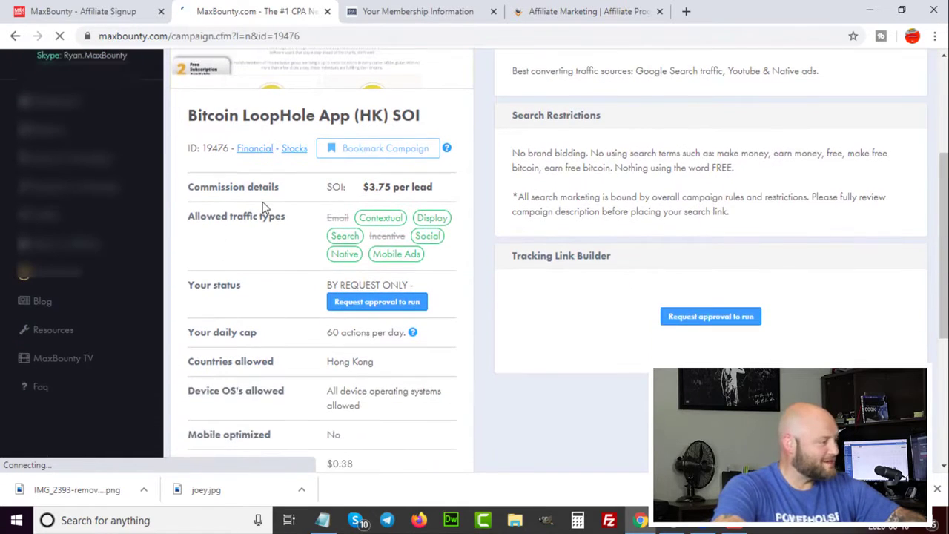
drag(229, 215, 262, 215)
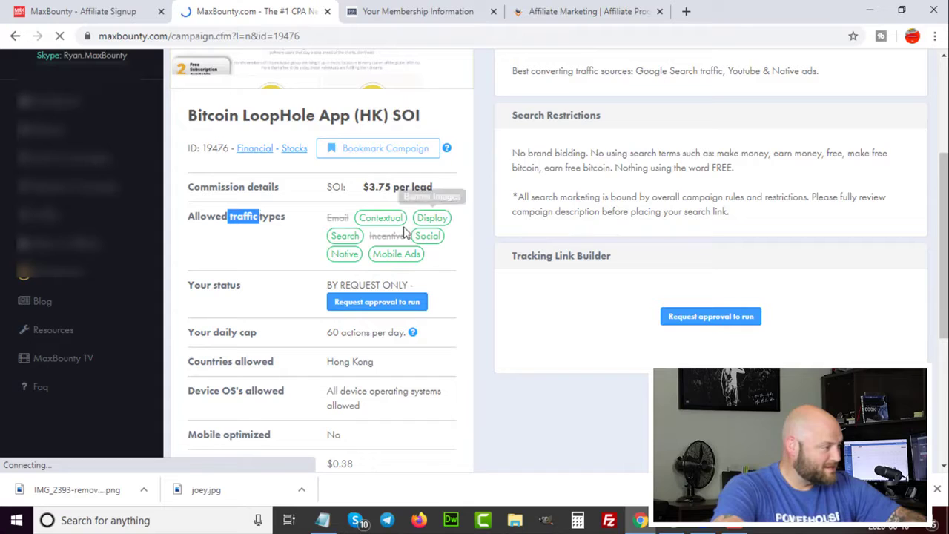
mouse_move(379, 225)
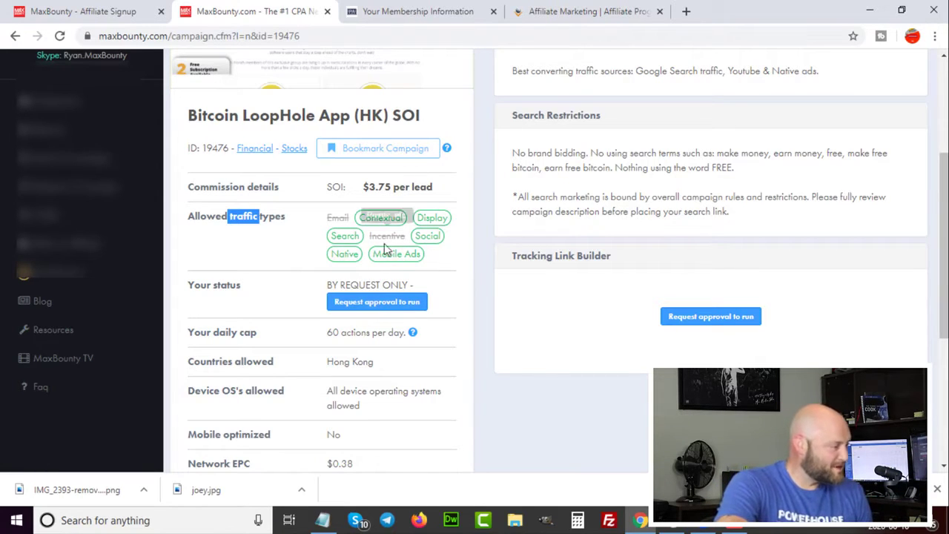
scroll(386, 245, down, 1)
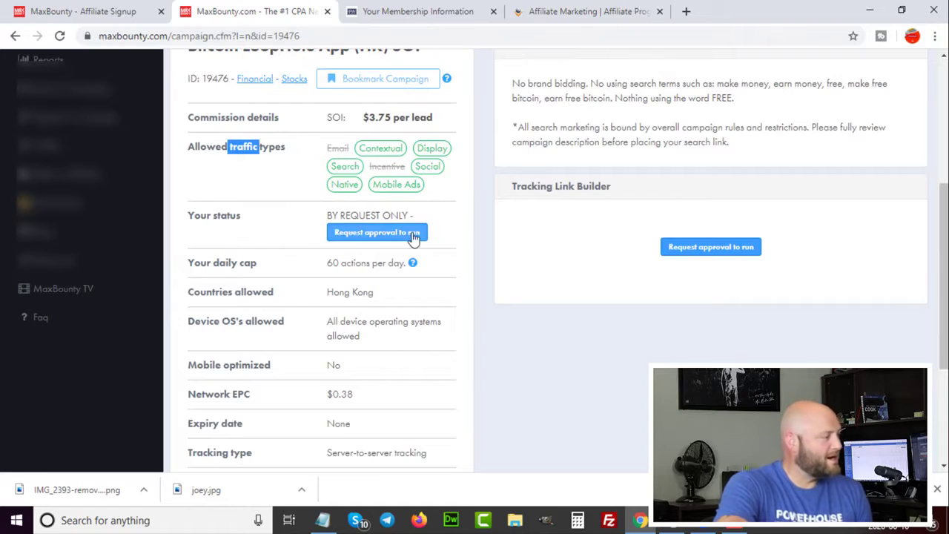
scroll(353, 259, down, 1)
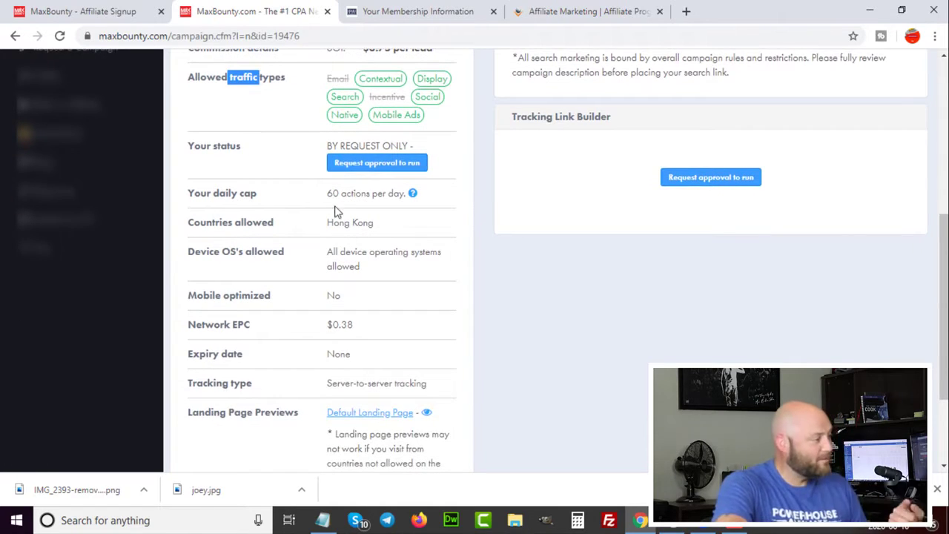
click(312, 222)
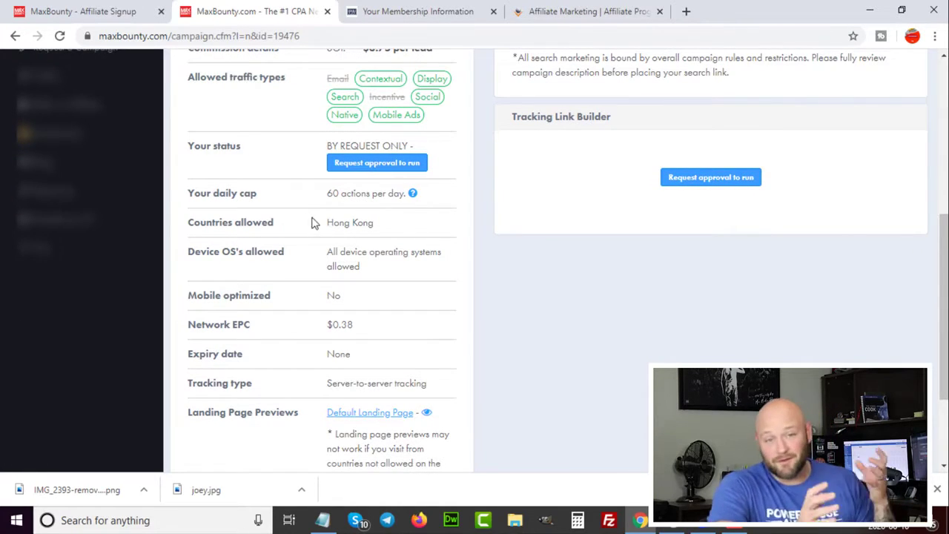
drag(312, 222, 377, 225)
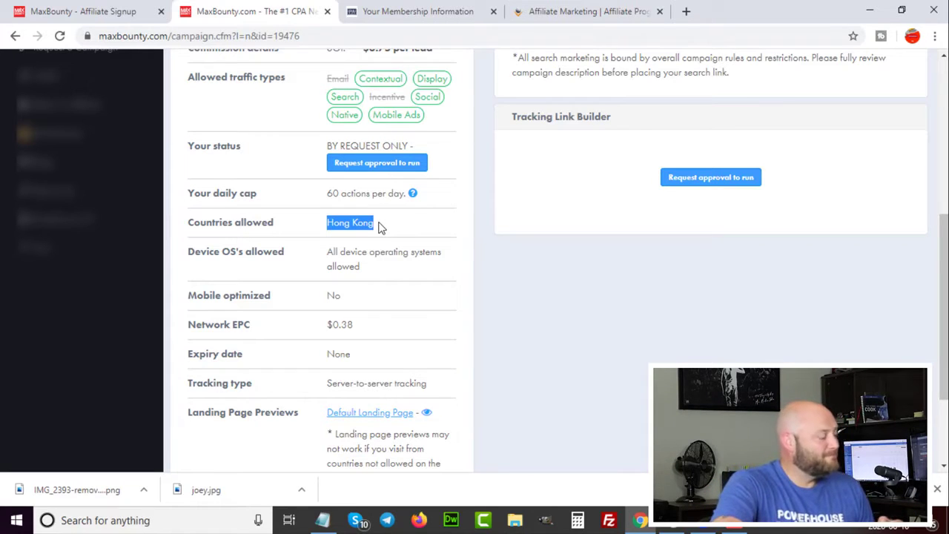
click(380, 227)
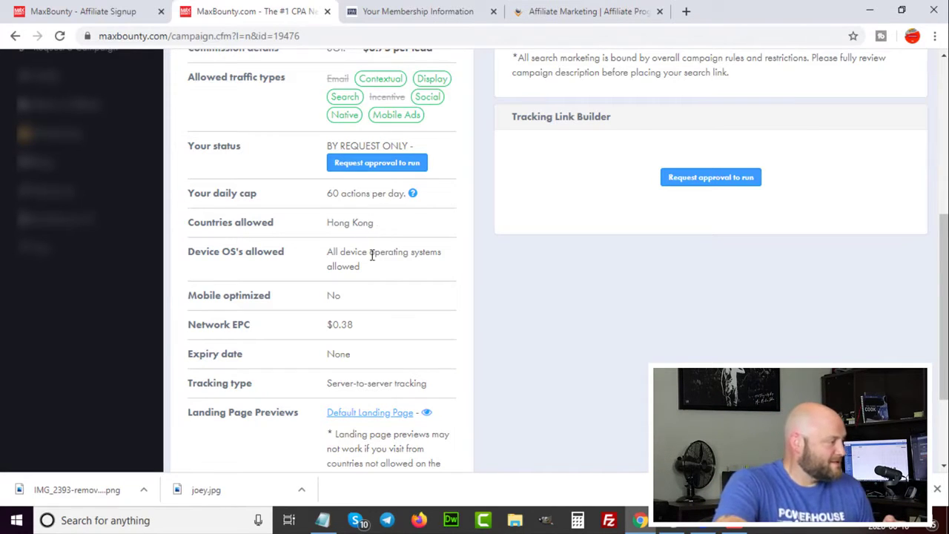
scroll(341, 293, down, 1)
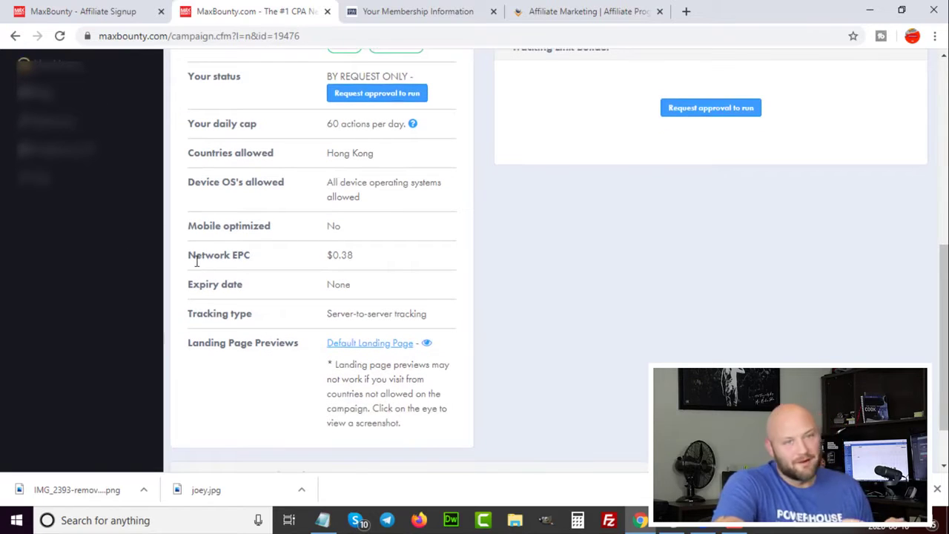
drag(194, 255, 269, 263)
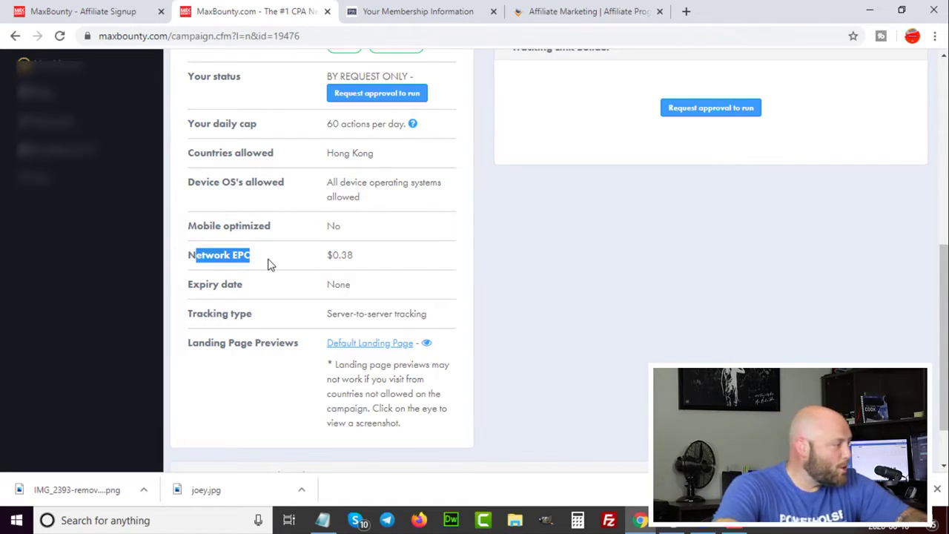
scroll(270, 265, up, 6)
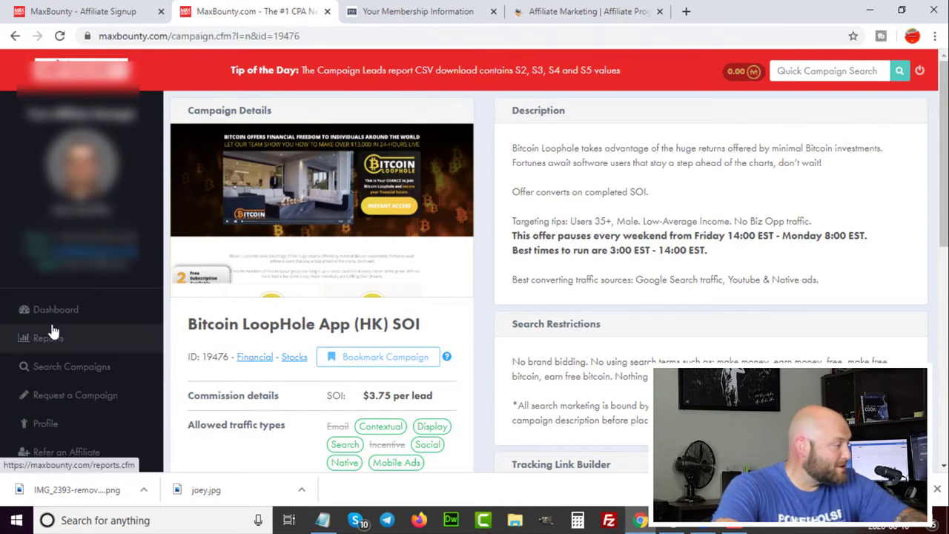
scroll(52, 331, down, 1)
Sort Search Campaigns results by EPC, topped by Granite - Male Enhancement (US) at $5.75 EPC.
click(65, 304)
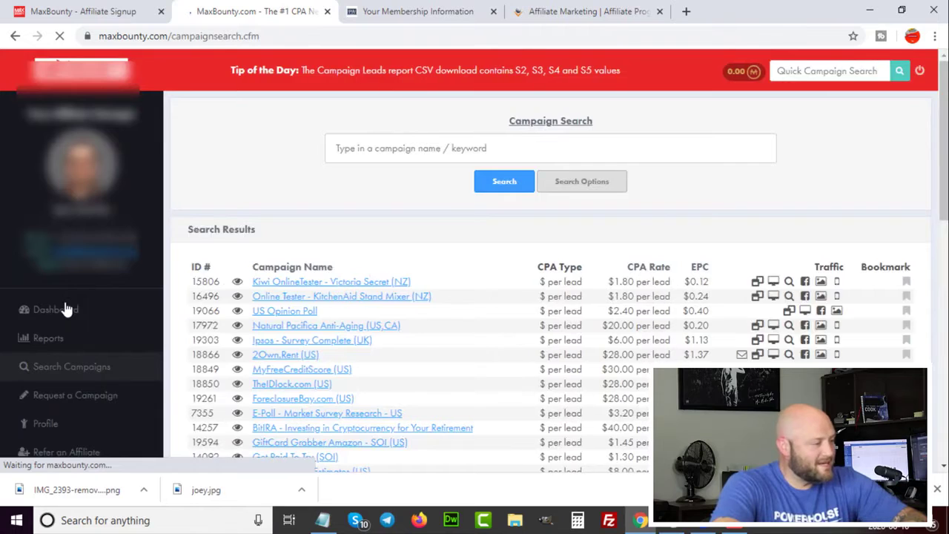
click(700, 269)
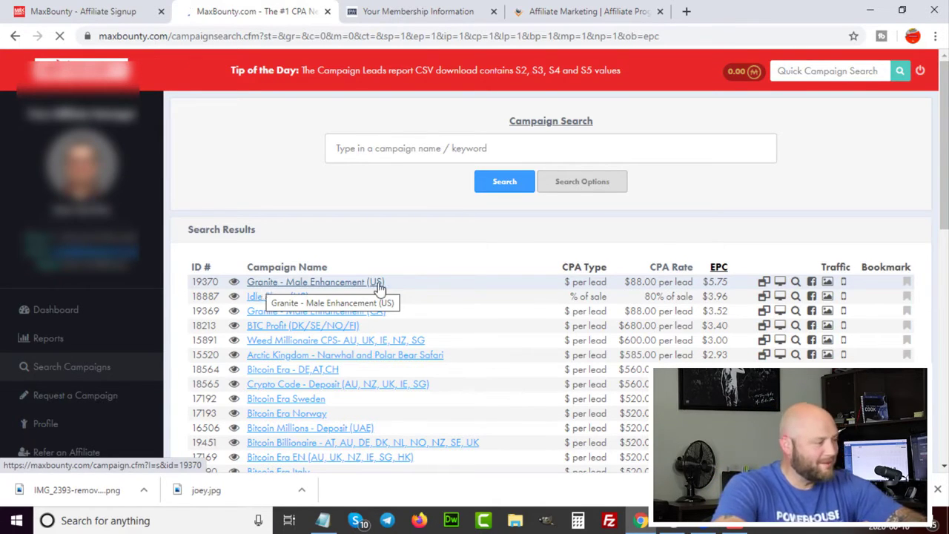
scroll(521, 322, down, 5)
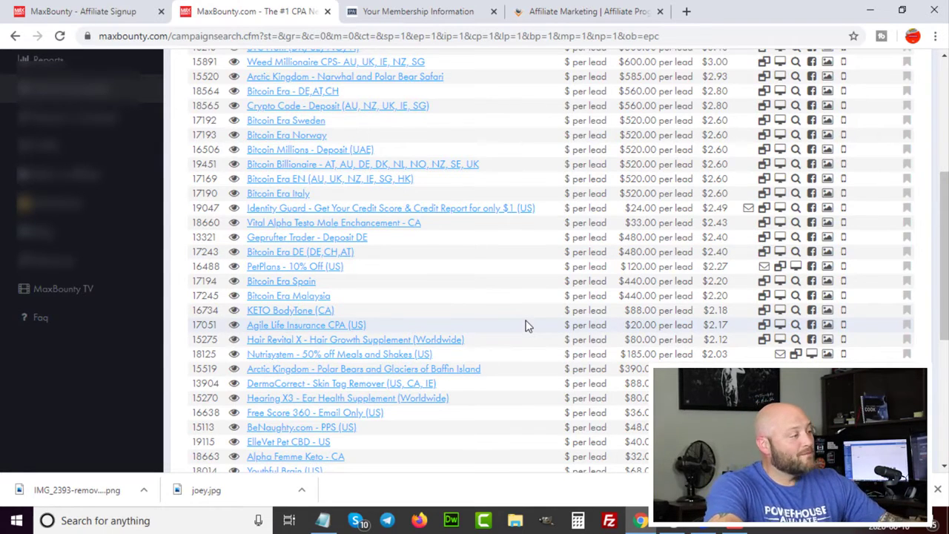
scroll(526, 324, up, 5)
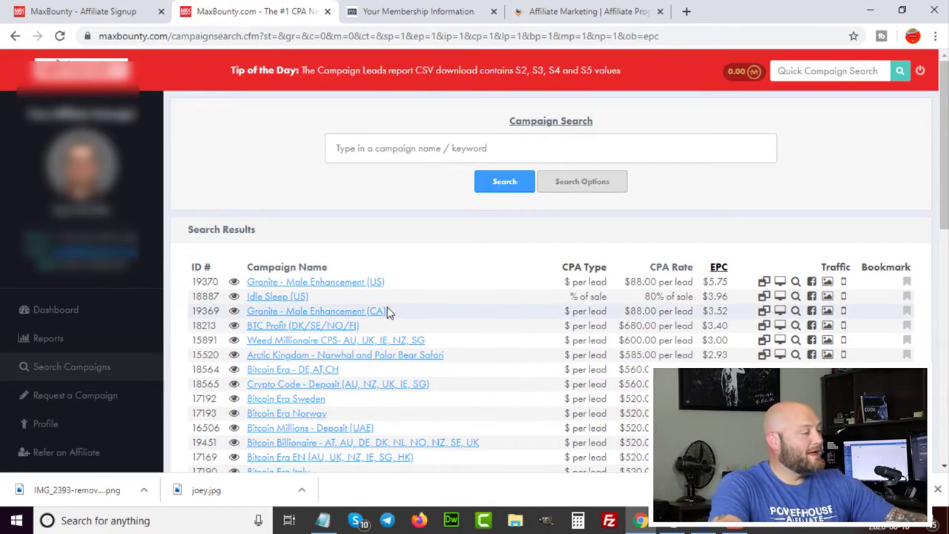